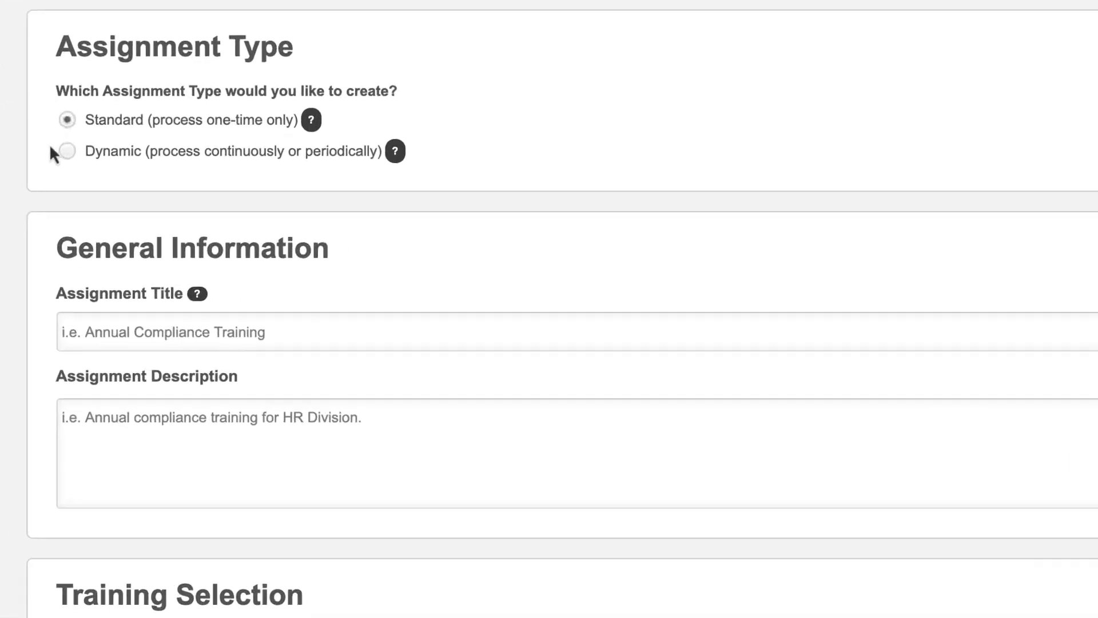
Choose the Standard assignment type, title it "Admin New Hire Orientation" and describe it as "Material required for all new hires.".
{"action": "left_click", "coordinate": [275, 177]}
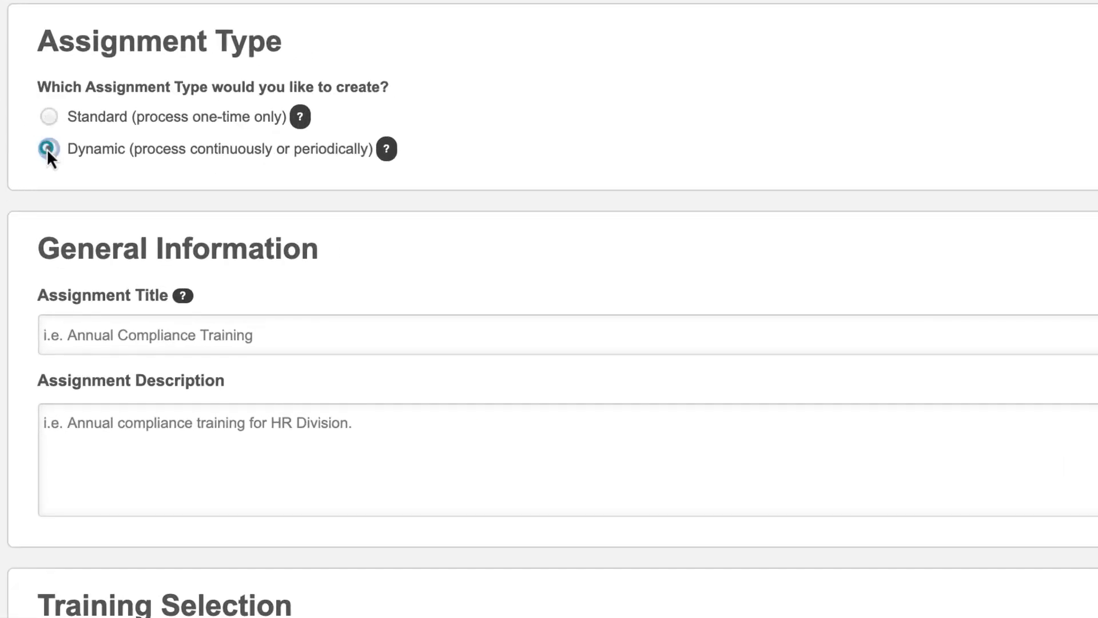
{"action": "left_click", "coordinate": [49, 117]}
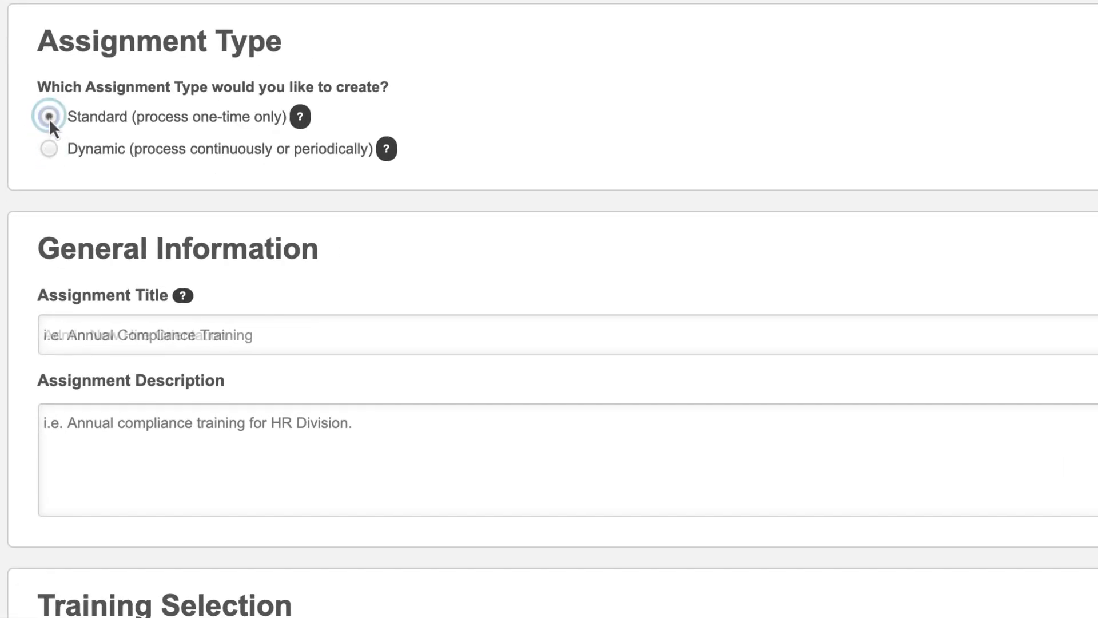
{"action": "type", "text": "Admin New Hire Orientation"}
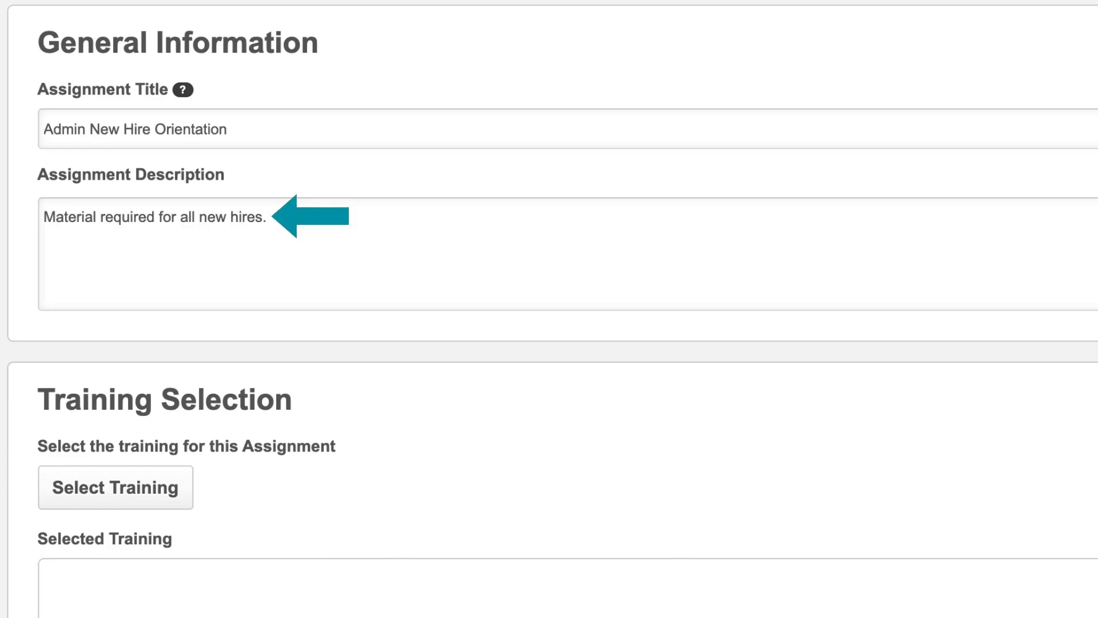
Search the training catalogue for "New Hire Orientation" and pick the New Hire Orientation Curriculum for the assignment.
{"action": "scroll", "coordinate": [549, 309], "scroll_direction": "down", "scroll_amount": 4}
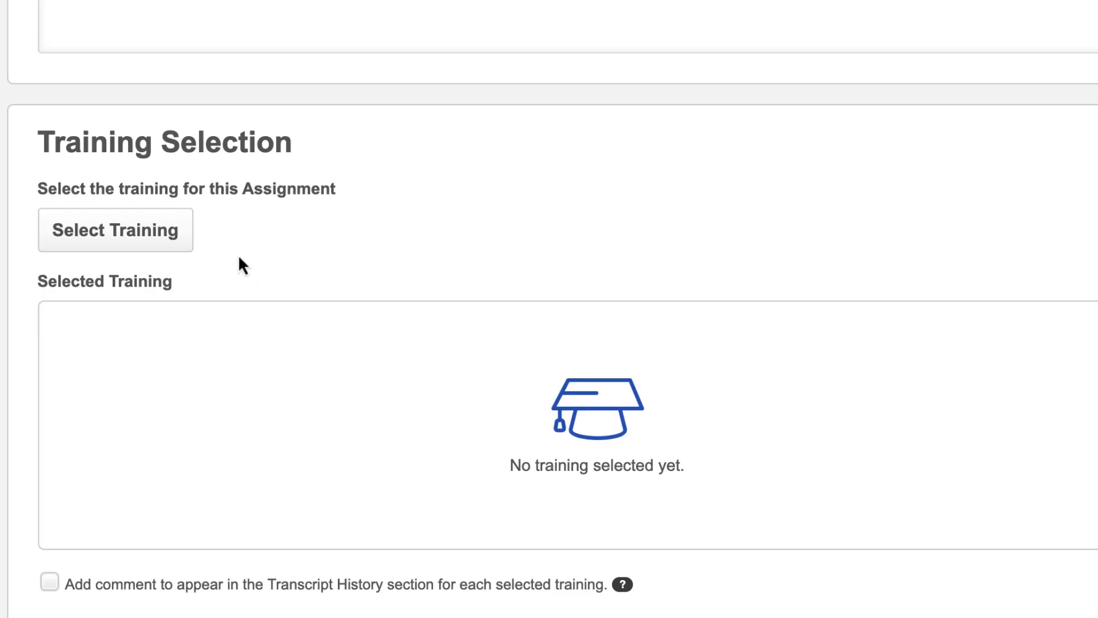
{"action": "left_click", "coordinate": [179, 241]}
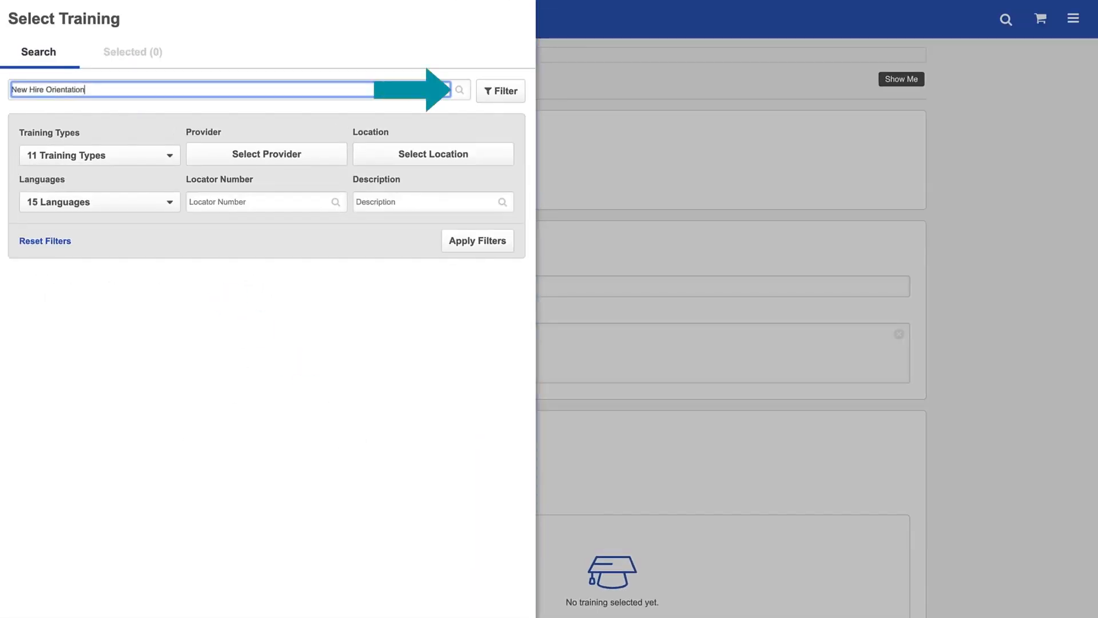
{"action": "key", "text": "Return"}
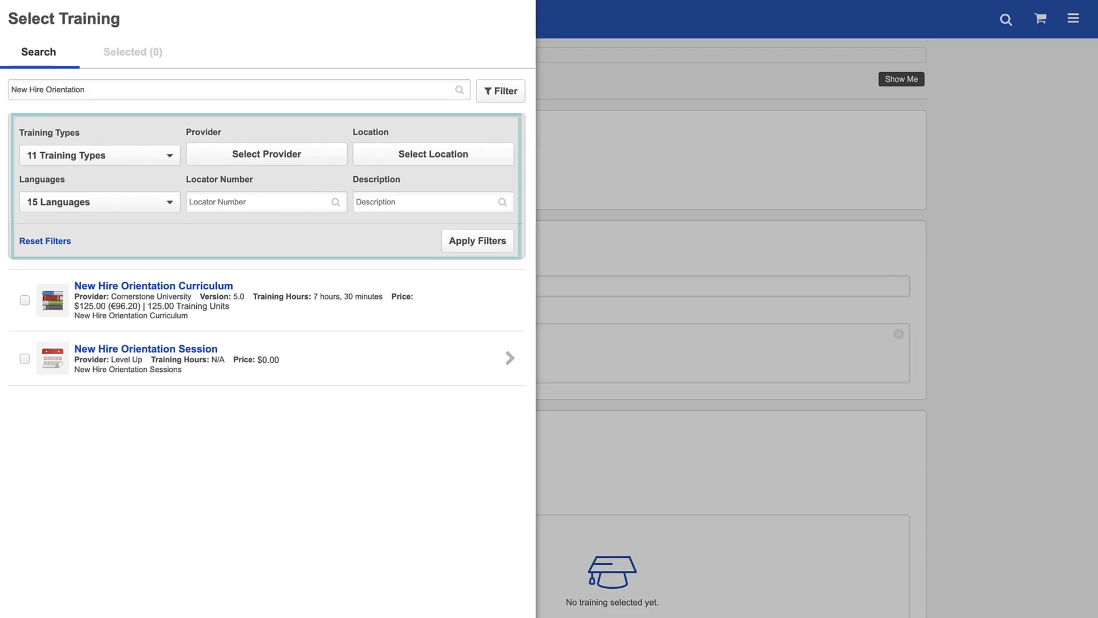
{"action": "left_click", "coordinate": [25, 301]}
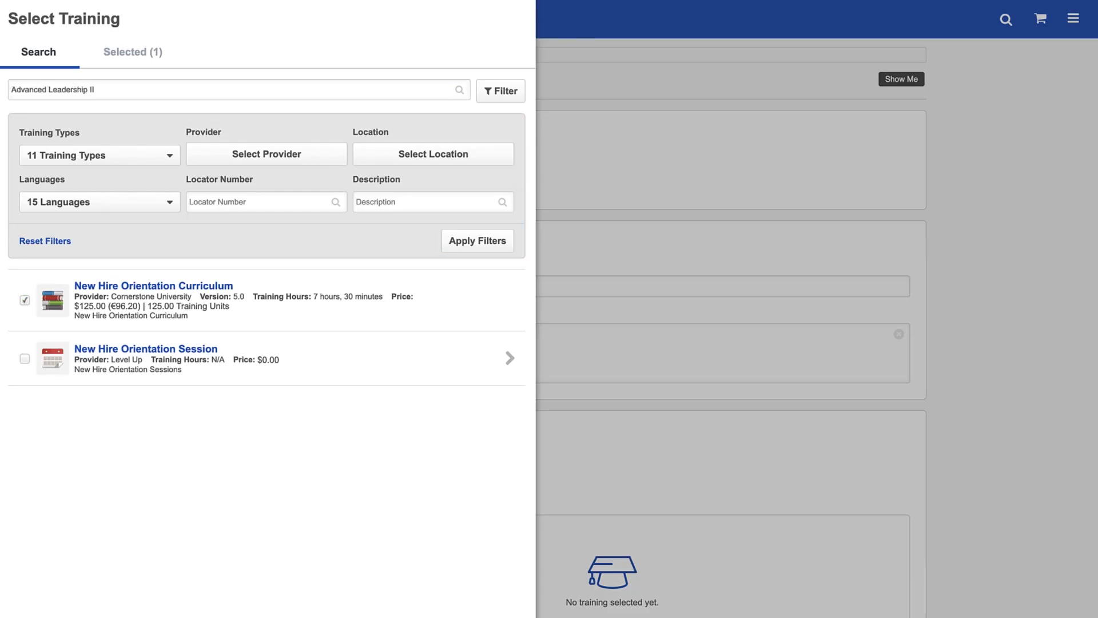
Search for "Advanced Leadership II", pick its session 838 starting 12/2/2019, and add the selected trainings to the assignment.
{"action": "left_click", "coordinate": [460, 90]}
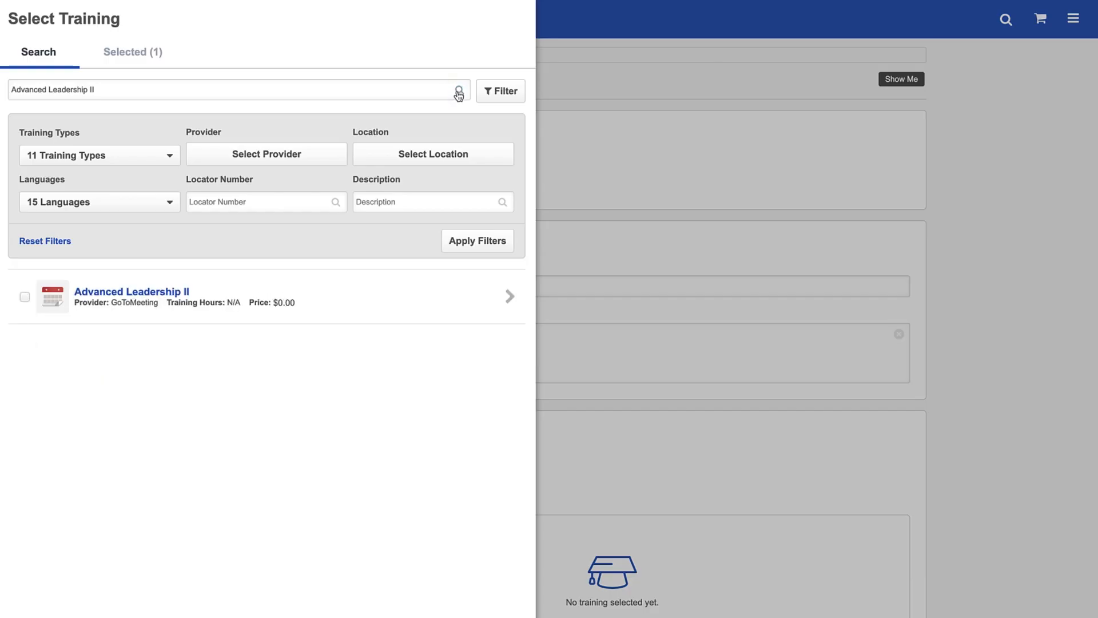
{"action": "left_click", "coordinate": [513, 296]}
{"action": "left_click", "coordinate": [25, 125]}
{"action": "scroll", "coordinate": [514, 606], "scroll_direction": "down", "scroll_amount": 2}
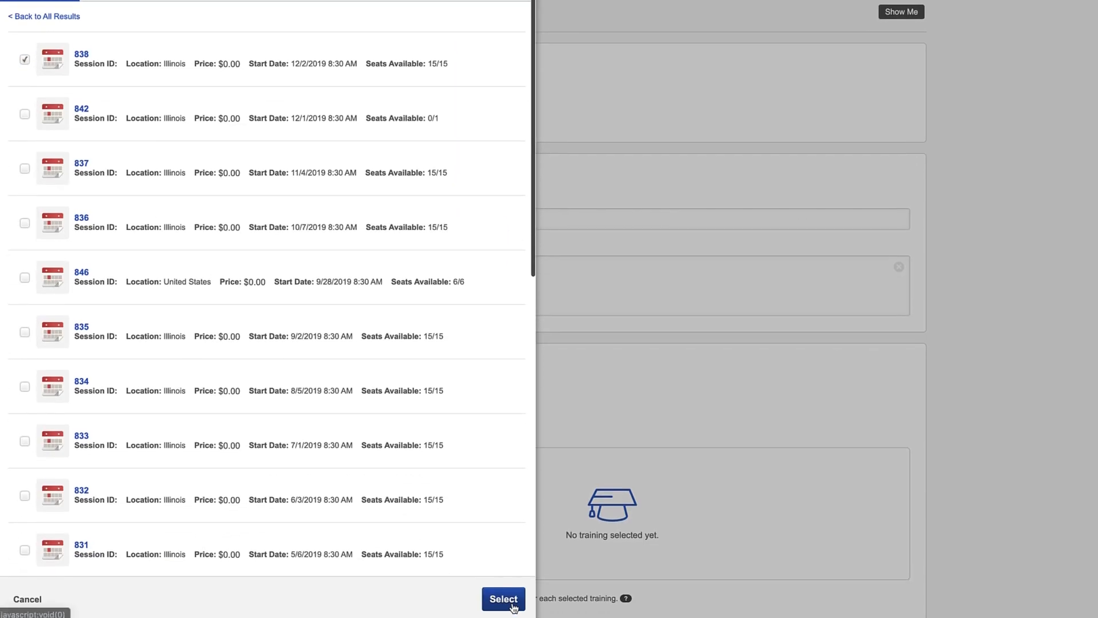
{"action": "left_click", "coordinate": [513, 605]}
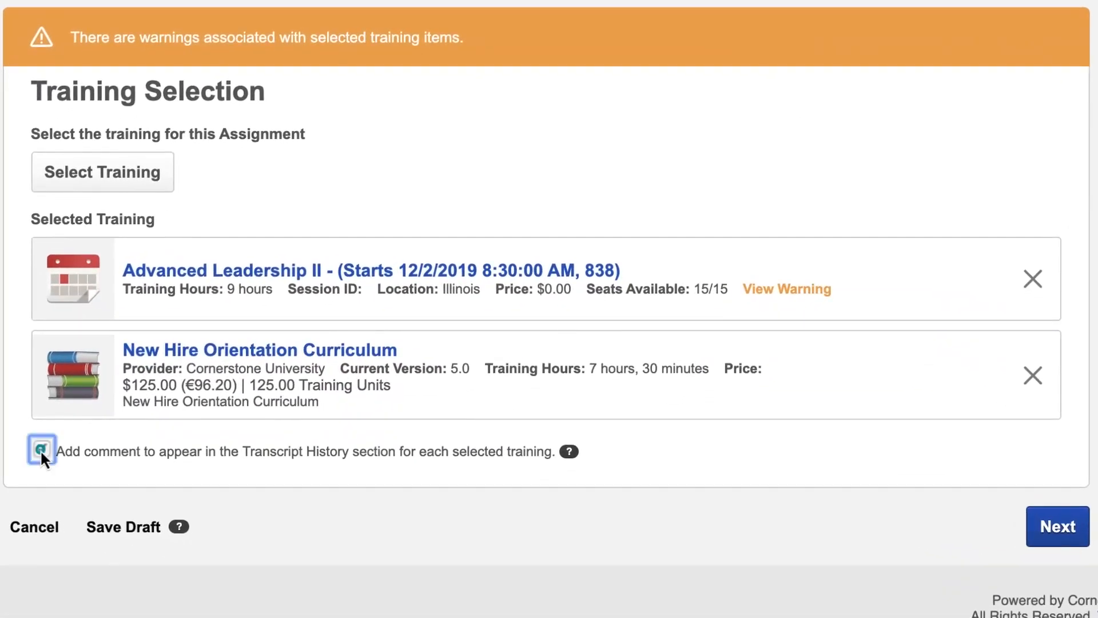
Add the transcript history comment "Required training" for the selected trainings.
{"action": "left_click", "coordinate": [40, 448]}
{"action": "type", "text": "Required training"}
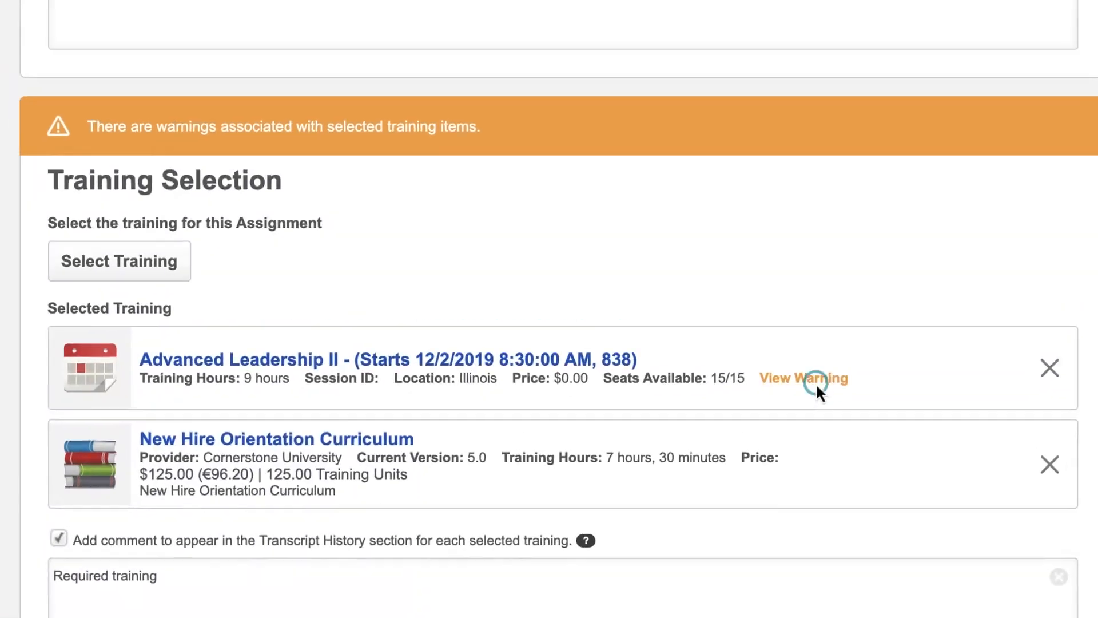
Read the training warning for the Advanced Leadership II session and remove that session from the selected training.
{"action": "left_click", "coordinate": [787, 289]}
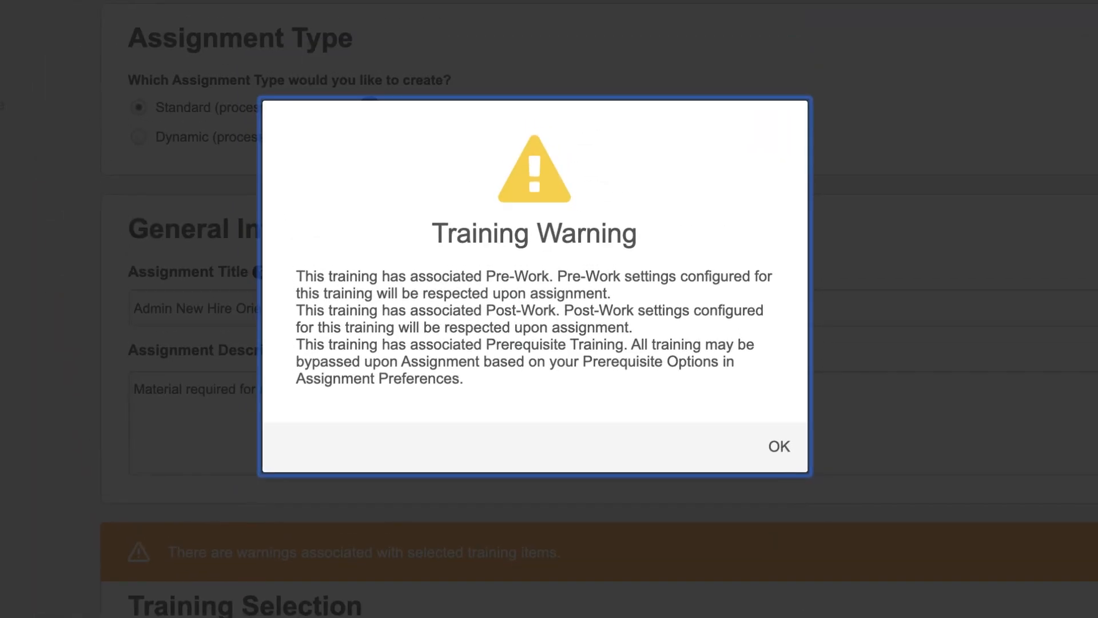
{"action": "left_click", "coordinate": [779, 447]}
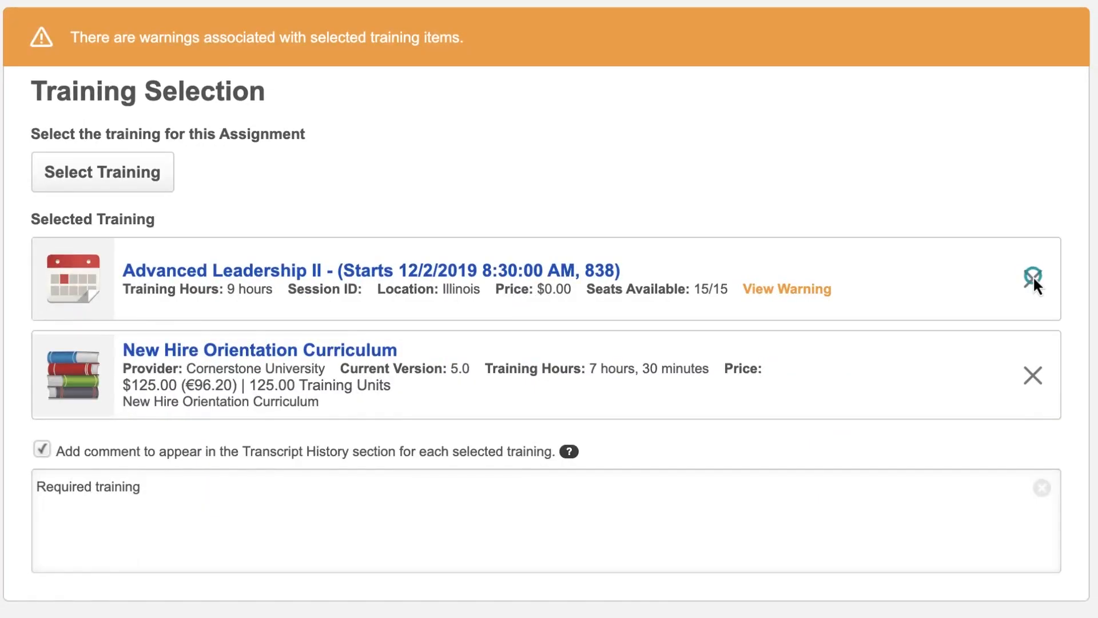
{"action": "left_click", "coordinate": [1032, 275]}
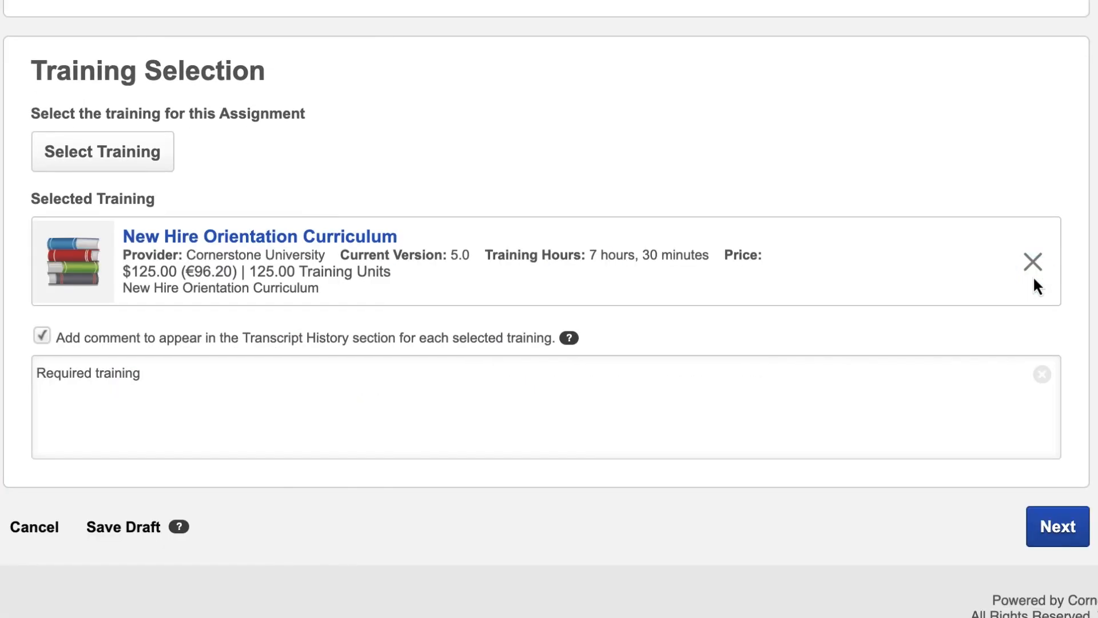
Continue to the assignment options, set the training workflow to Assigned and Approved, and keep Training Specific Emails.
{"action": "left_click", "coordinate": [1055, 529]}
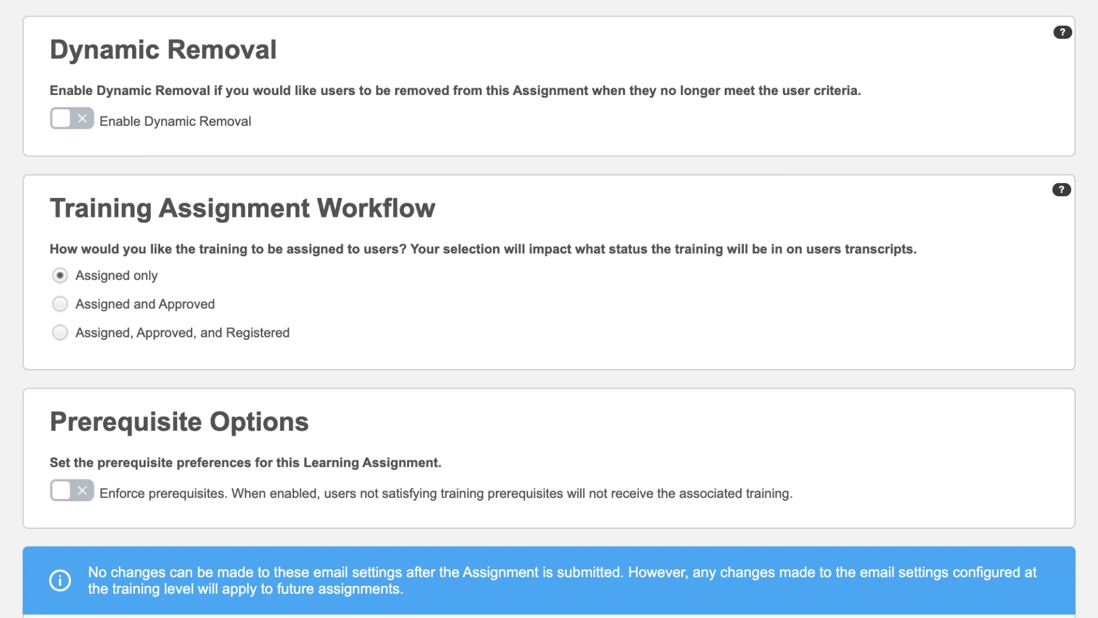
{"action": "scroll", "coordinate": [549, 309], "scroll_direction": "down", "scroll_amount": 2}
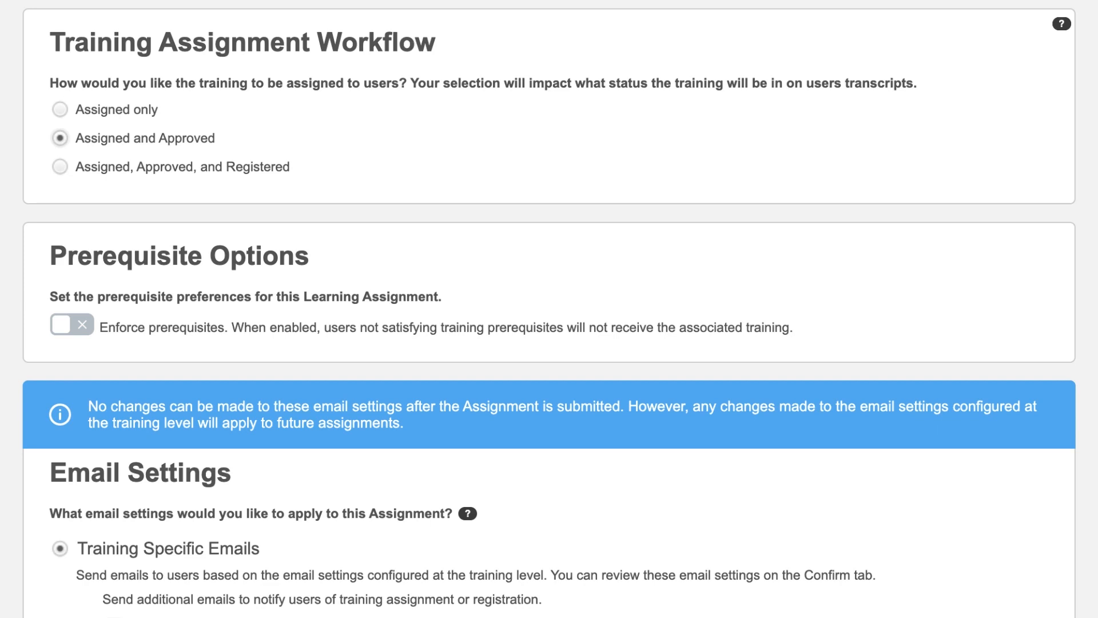
{"action": "scroll", "coordinate": [549, 309], "scroll_direction": "down", "scroll_amount": 3}
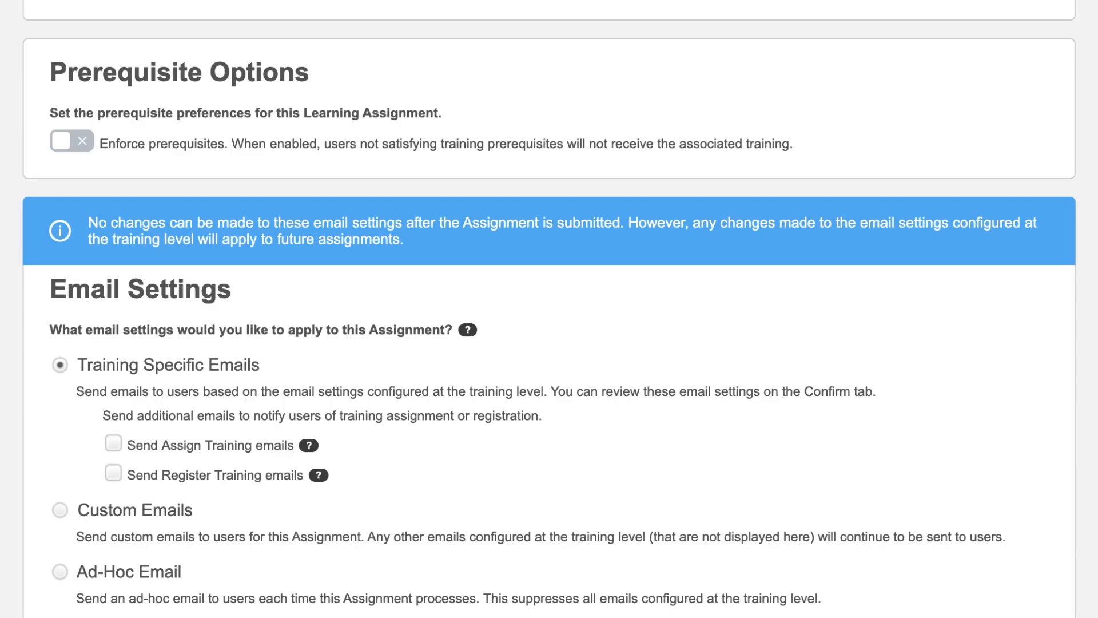
{"action": "scroll", "coordinate": [549, 309], "scroll_direction": "down", "scroll_amount": 3}
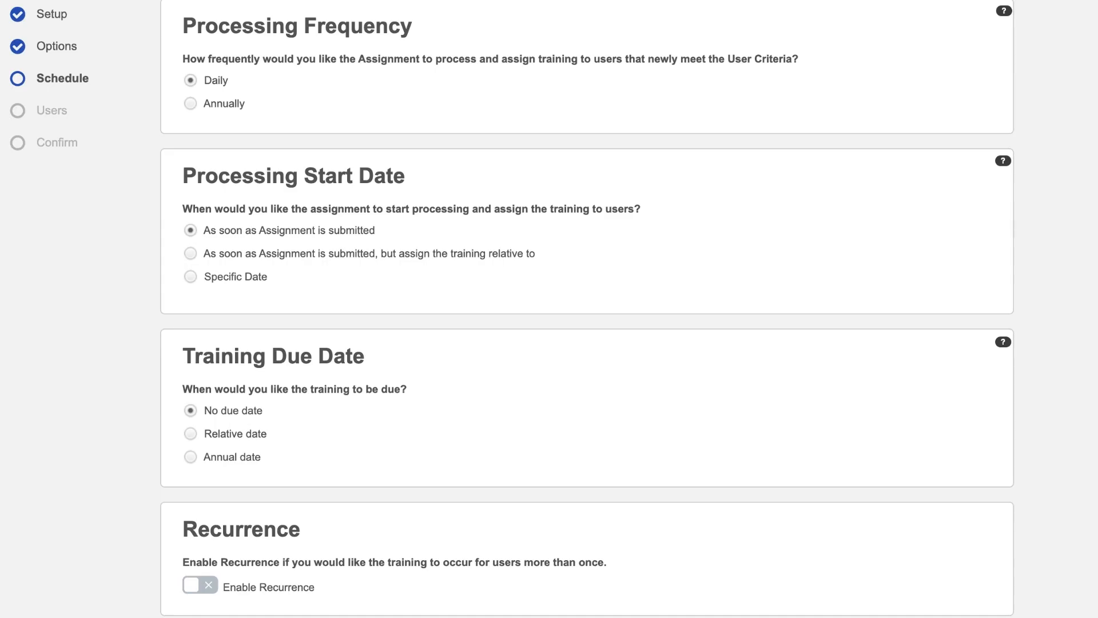
Set the processing start date to a specific date with a start time of 10:30 PM.
{"action": "left_click", "coordinate": [191, 278]}
{"action": "left_click", "coordinate": [397, 310]}
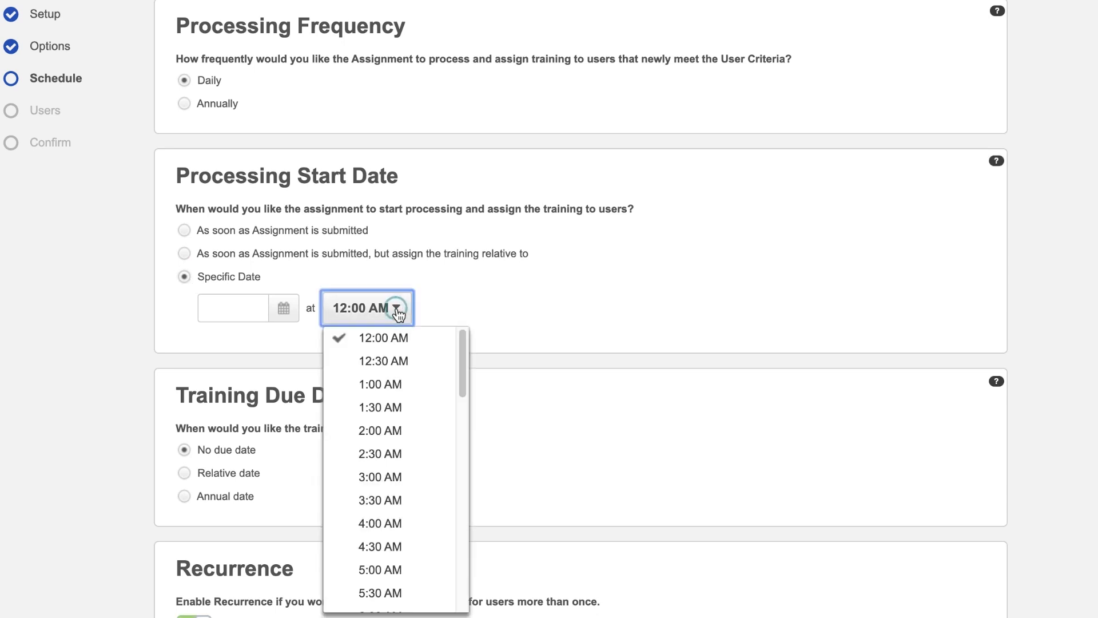
{"action": "left_click_drag", "start_coordinate": [461, 345], "coordinate": [468, 558]}
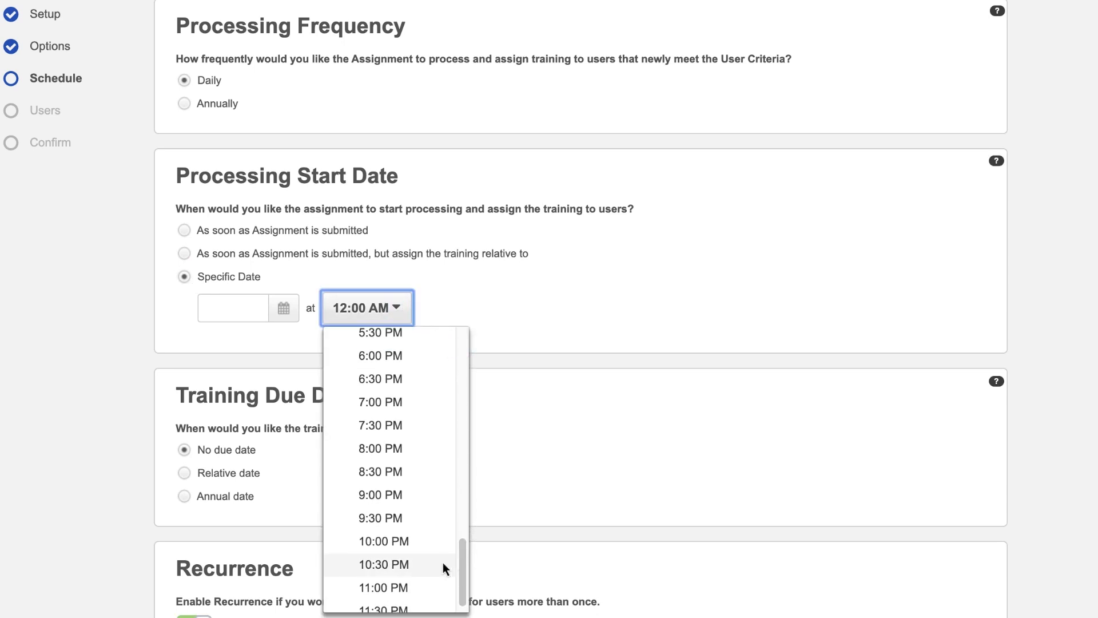
{"action": "left_click", "coordinate": [443, 563]}
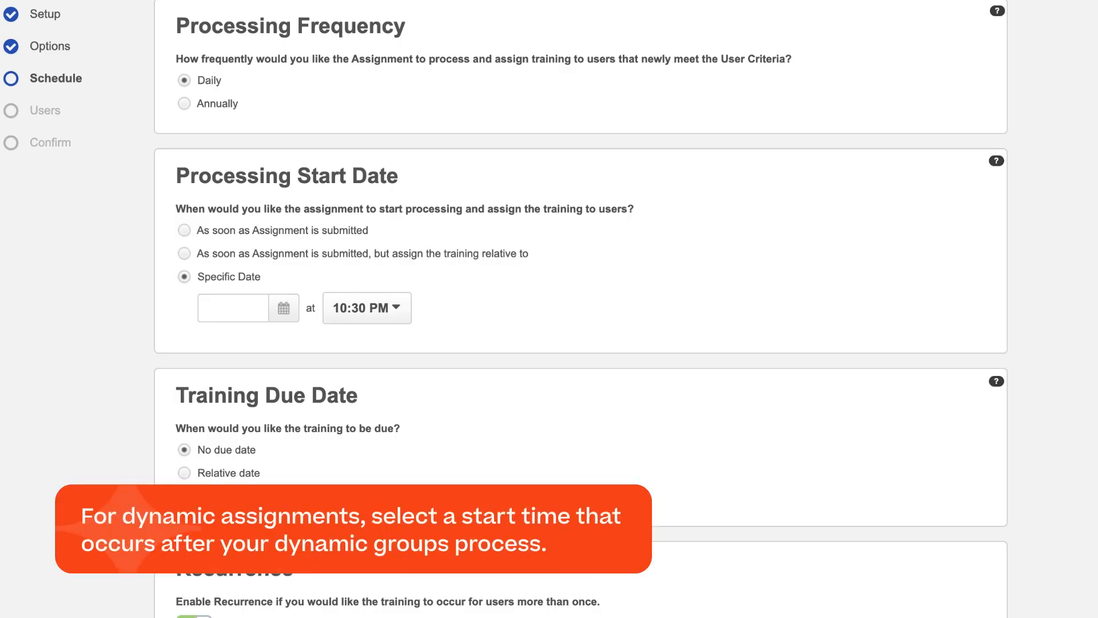
Set processing to start as soon as the assignment is submitted, and have the training recur annually.
{"action": "left_click", "coordinate": [185, 254]}
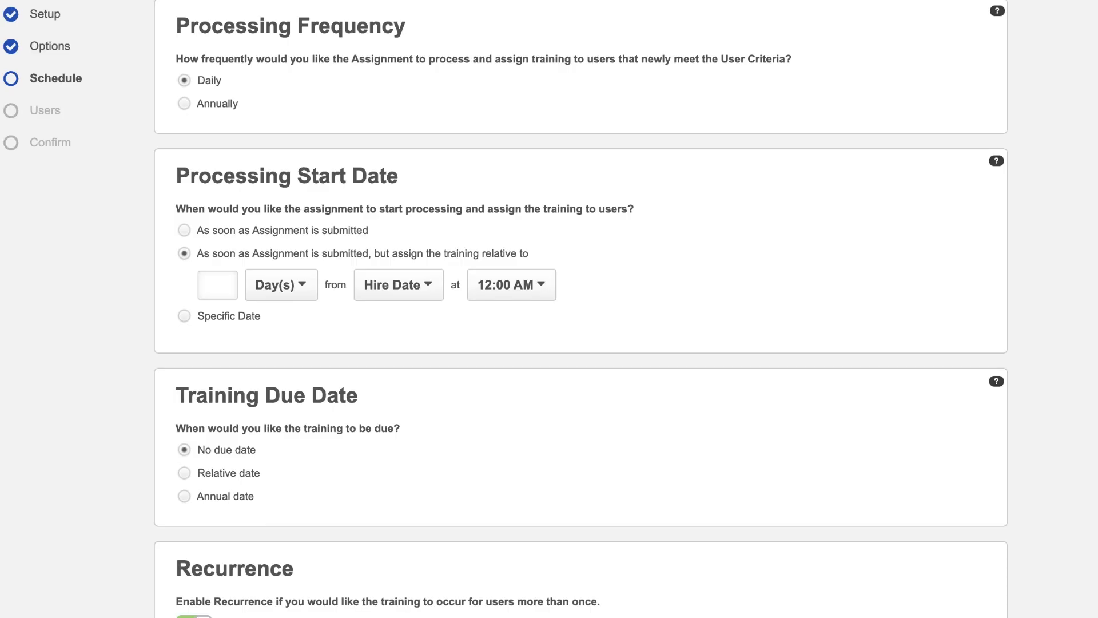
{"action": "left_click", "coordinate": [183, 230]}
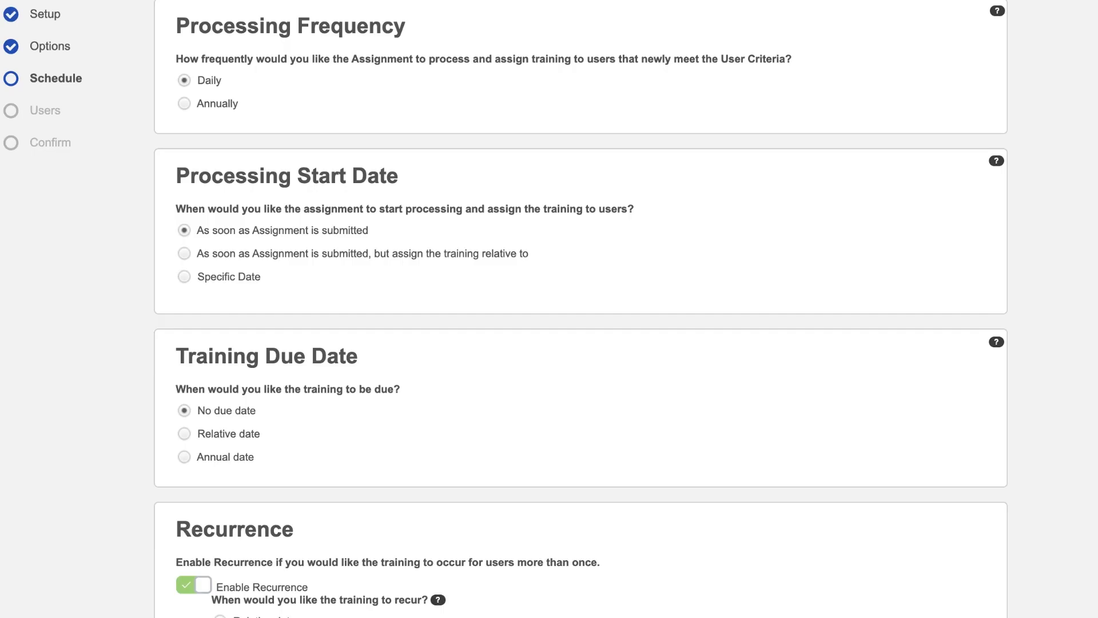
{"action": "scroll", "coordinate": [581, 309], "scroll_direction": "down", "scroll_amount": 3}
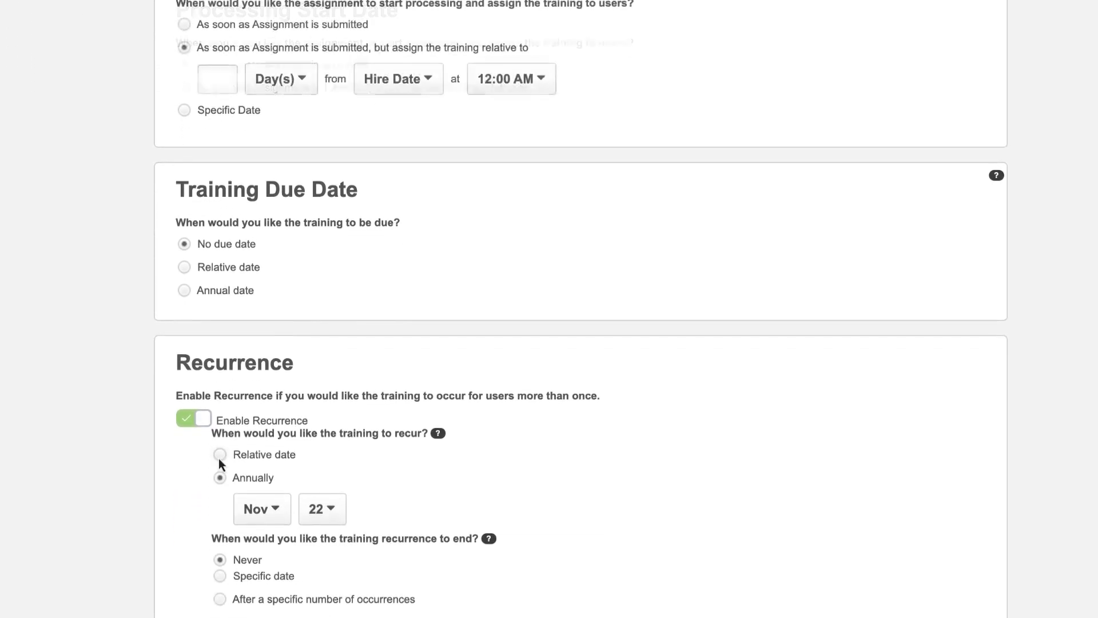
{"action": "left_click", "coordinate": [220, 455]}
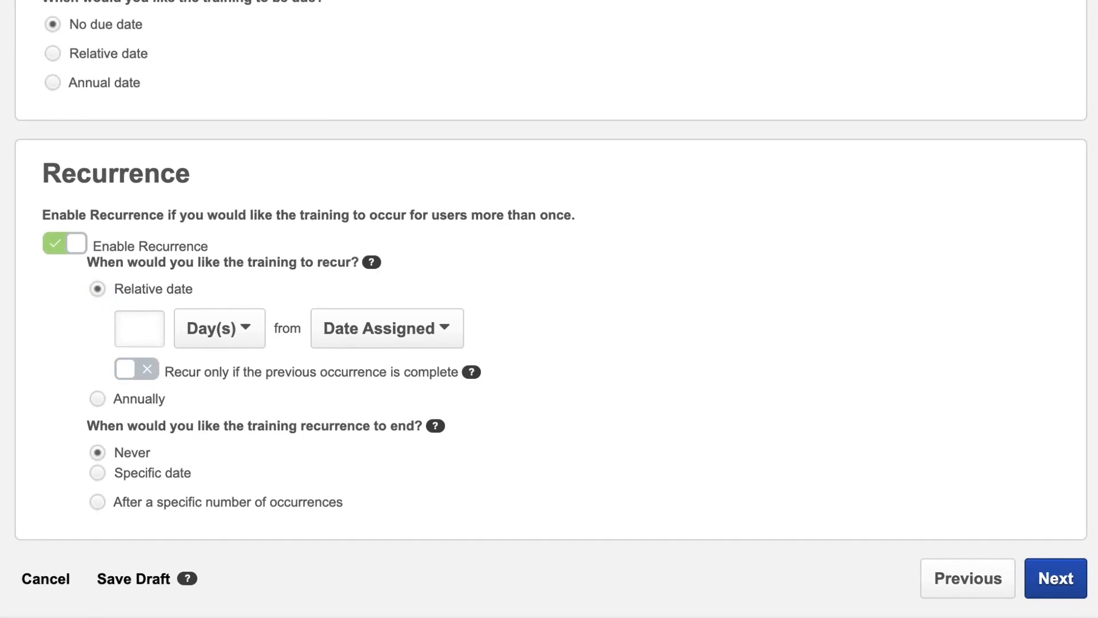
{"action": "left_click", "coordinate": [98, 395]}
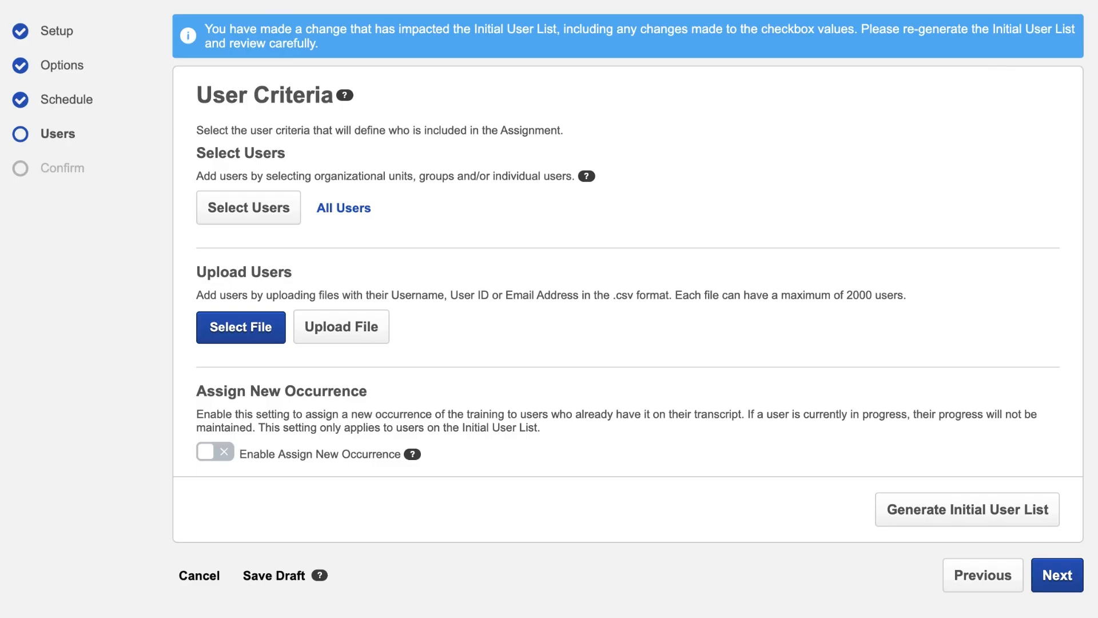
Include all users in the corporation in the user criteria and enable Assign New Occurrence.
{"action": "left_click", "coordinate": [248, 207]}
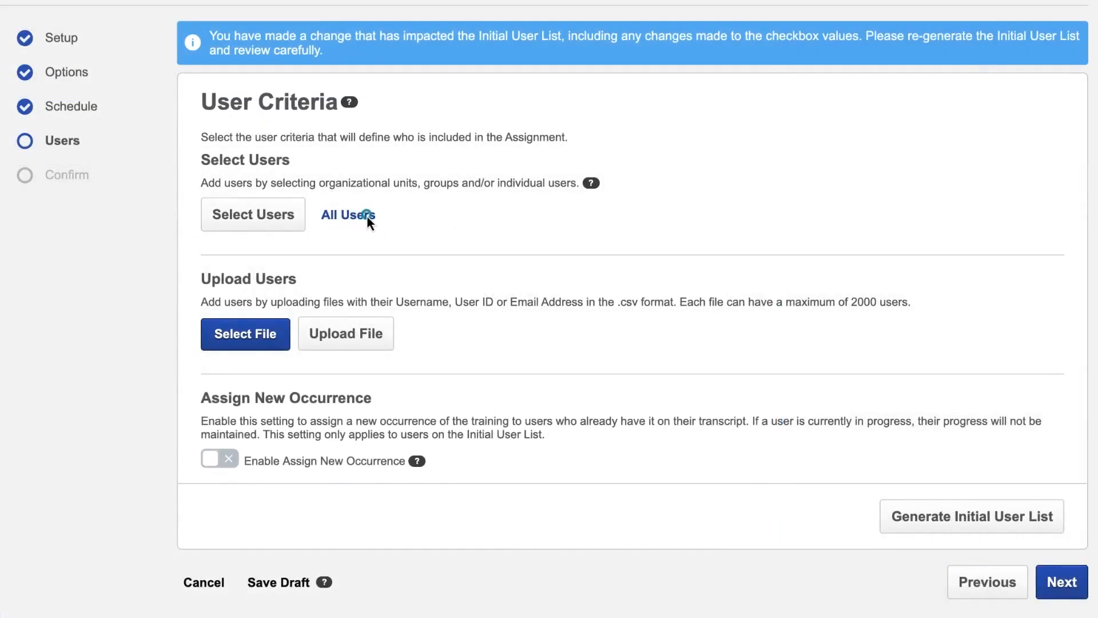
{"action": "left_click", "coordinate": [368, 216]}
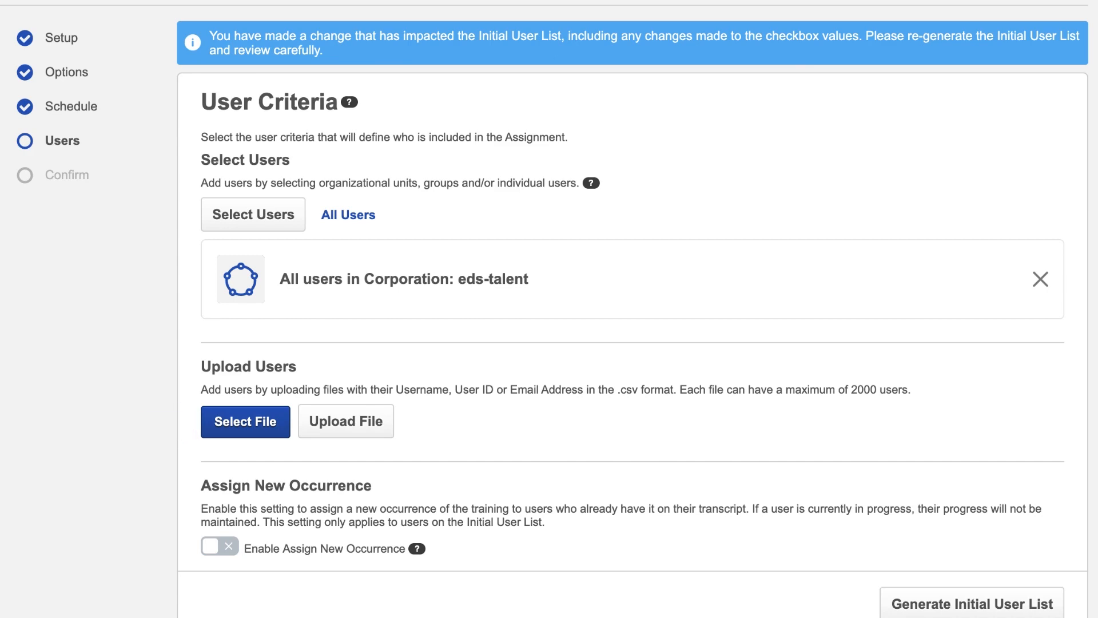
{"action": "left_click", "coordinate": [228, 549]}
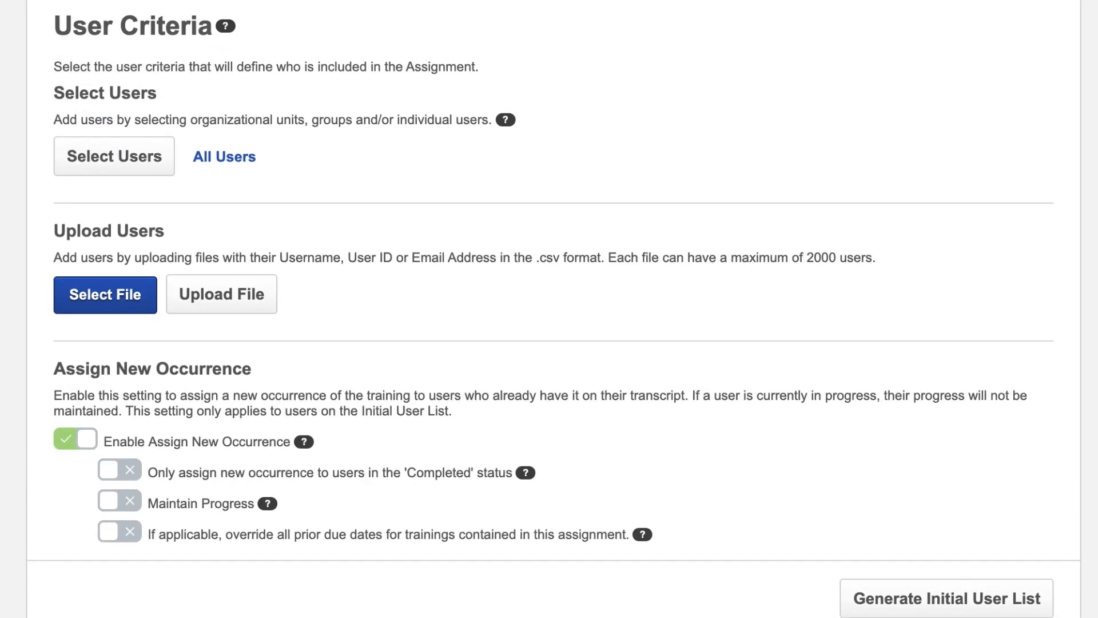
Try the Maintain Progress option and the override of all prior due dates for the new occurrence.
{"action": "left_click", "coordinate": [132, 503]}
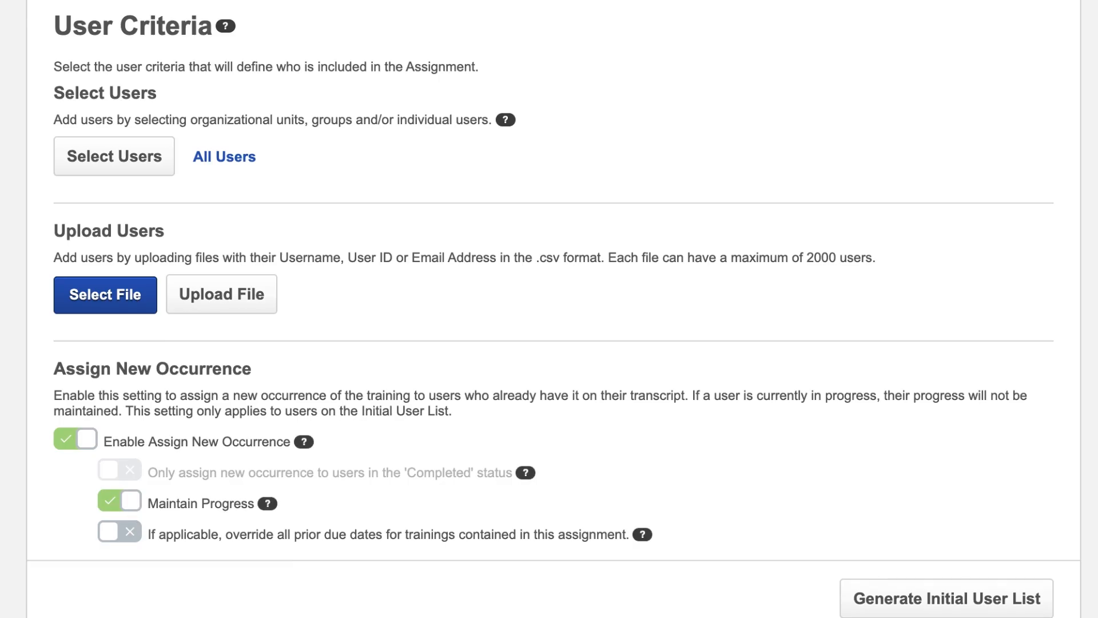
{"action": "scroll", "coordinate": [549, 309], "scroll_direction": "down", "scroll_amount": 3}
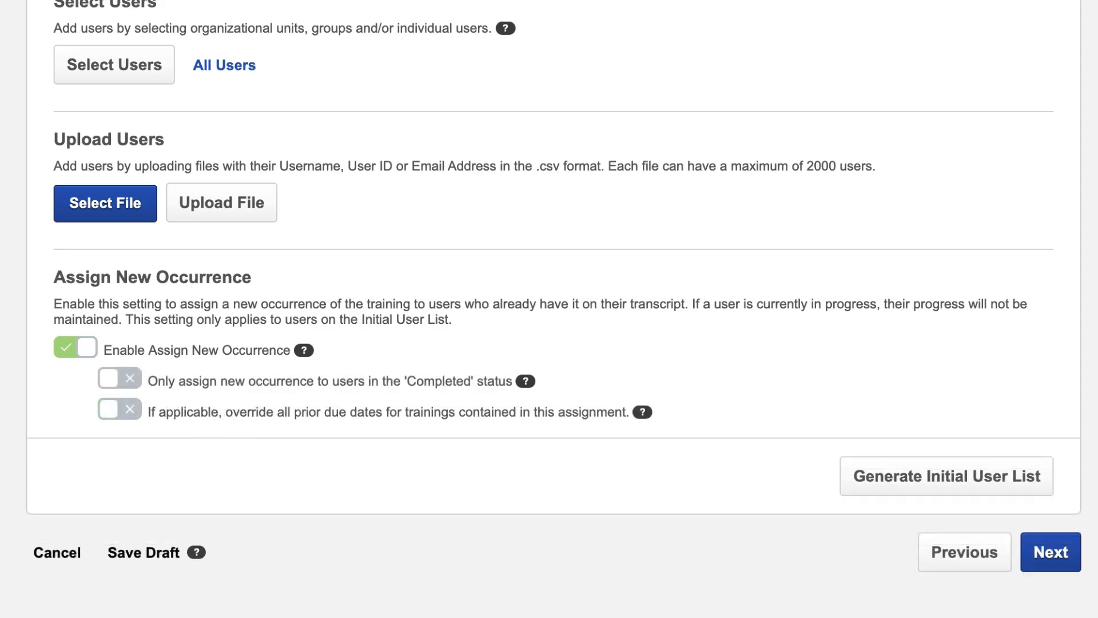
{"action": "left_click", "coordinate": [127, 409]}
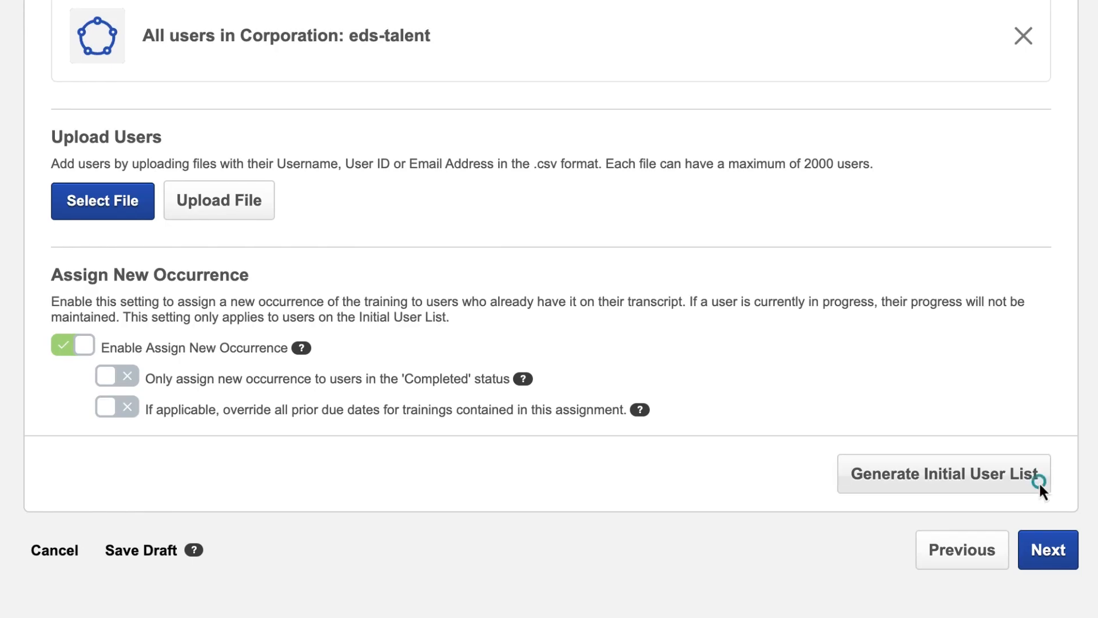
Generate the initial user list and submit the assignment, choosing to increase the session's available seats.
{"action": "left_click", "coordinate": [1039, 482]}
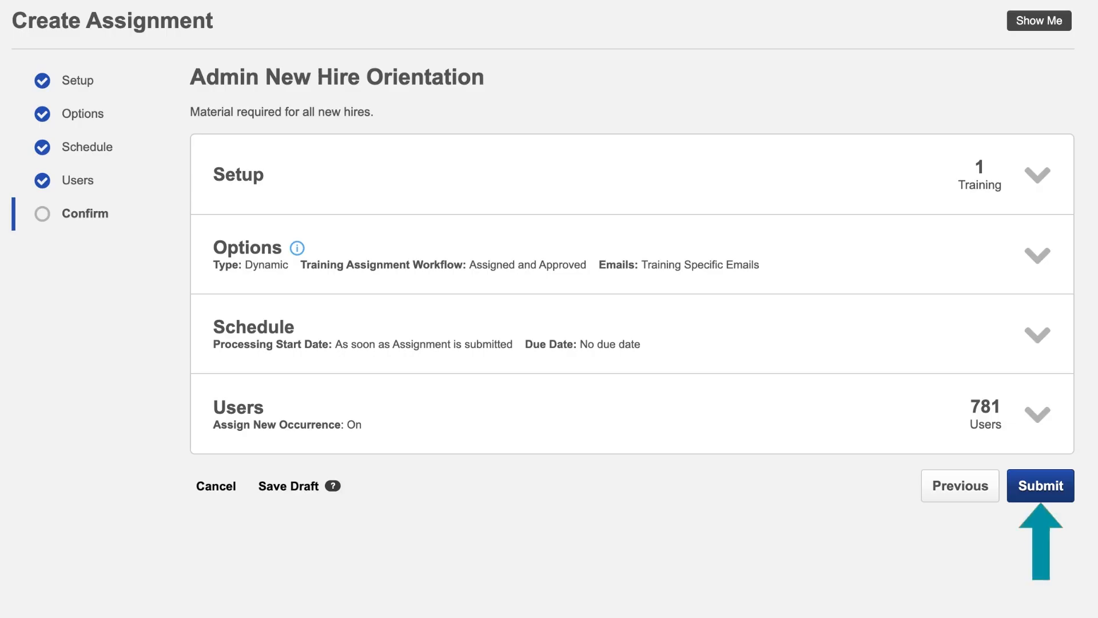
{"action": "left_click", "coordinate": [1058, 491]}
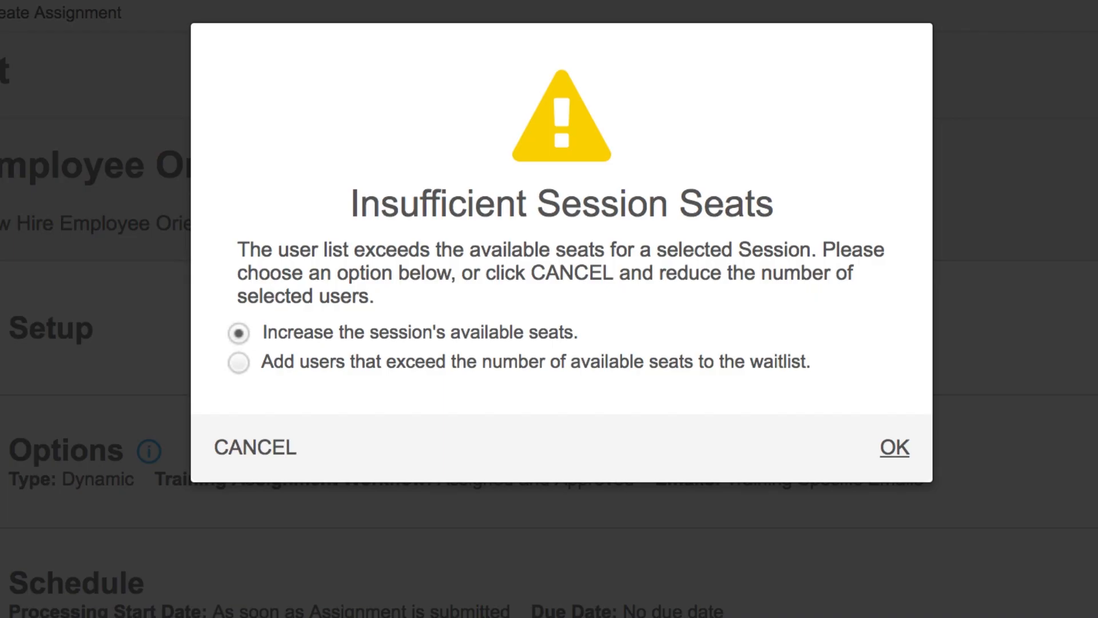
{"action": "left_click", "coordinate": [895, 447]}
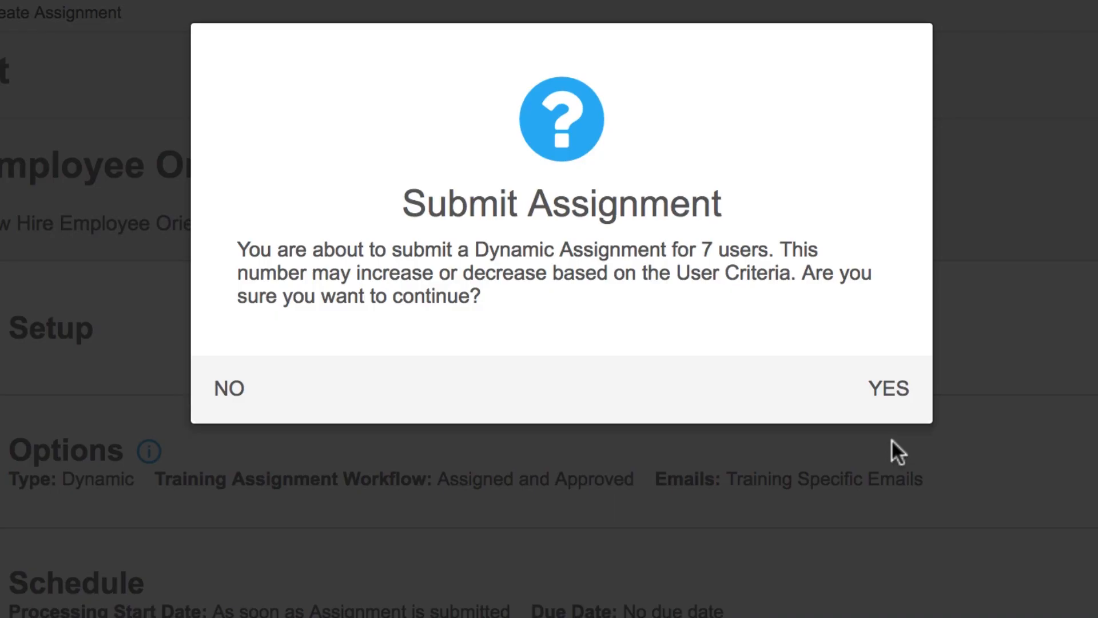
{"action": "left_click", "coordinate": [887, 389]}
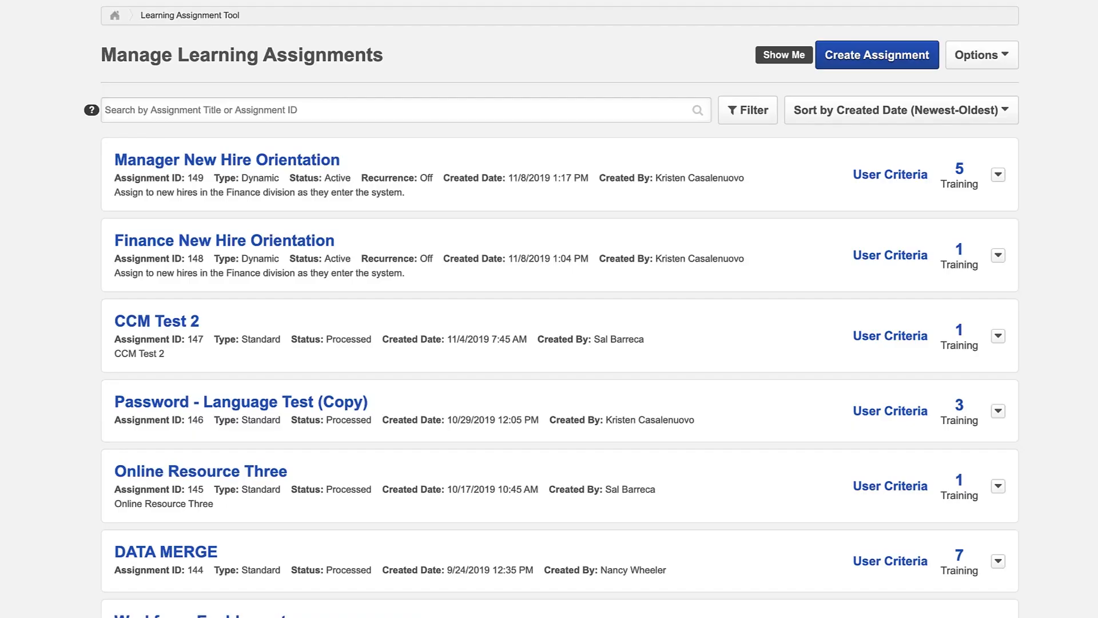